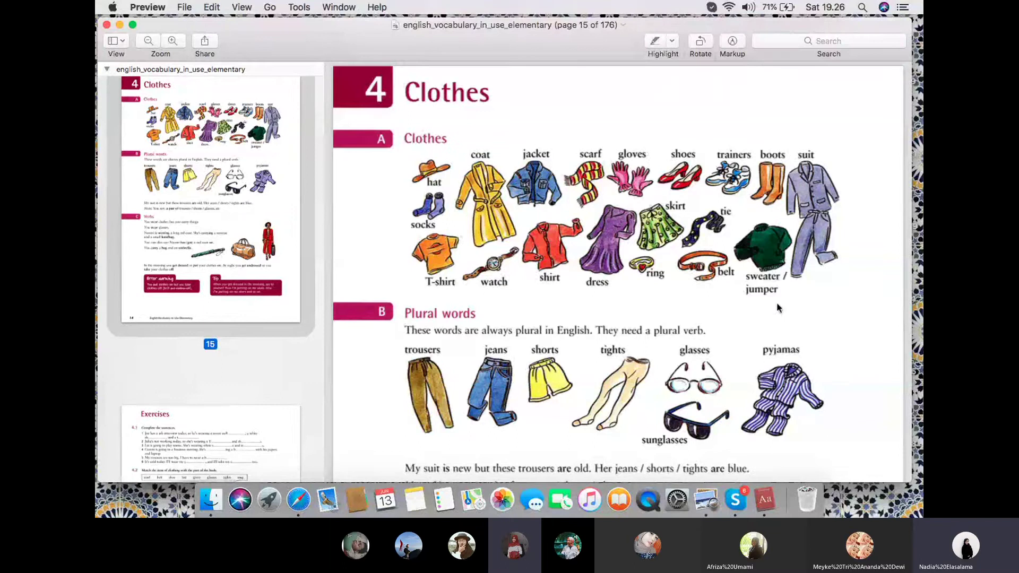
pyautogui.scroll(-5, 777, 307)
pyautogui.scroll(-4, 777, 307)
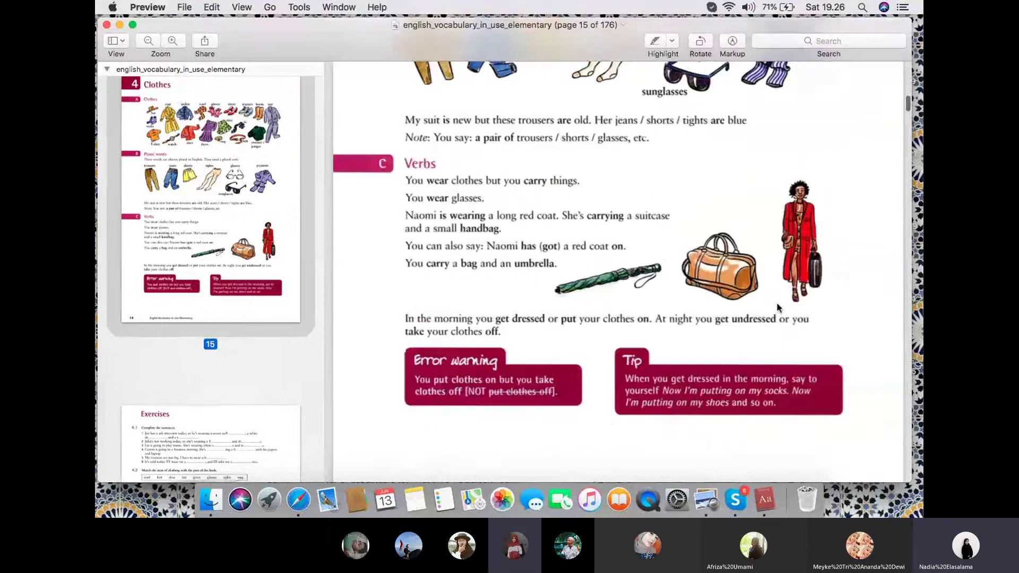
pyautogui.scroll(-5, 778, 307)
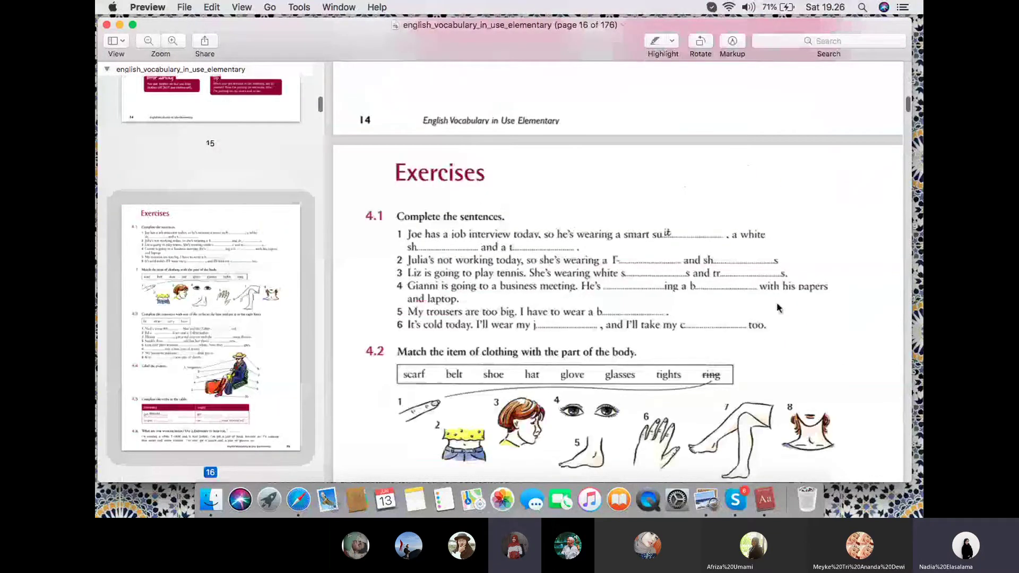
pyautogui.scroll(-15, 776, 302)
pyautogui.scroll(8, 774, 271)
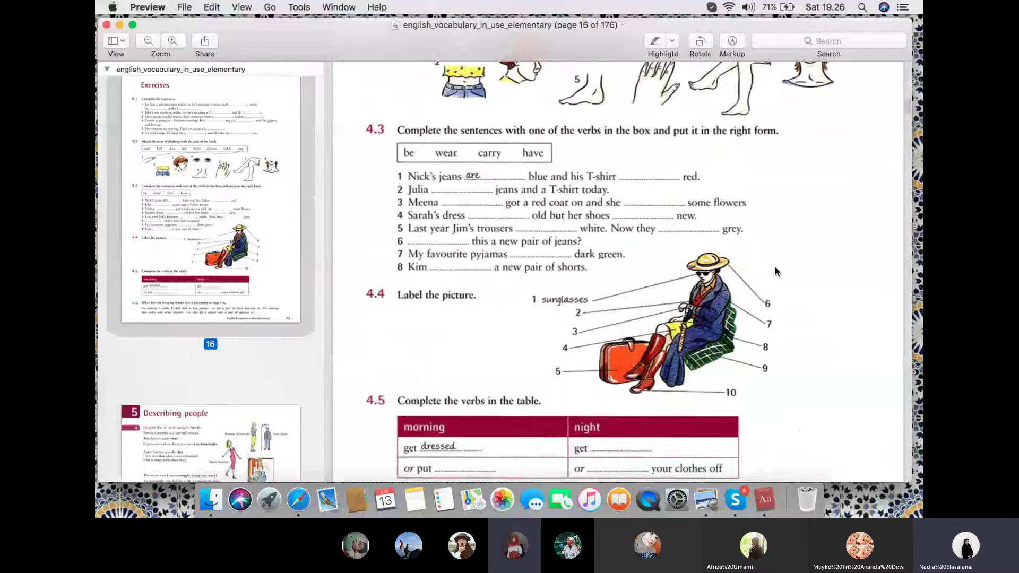
pyautogui.scroll(4, 774, 271)
pyautogui.scroll(8, 775, 271)
pyautogui.scroll(4, 776, 271)
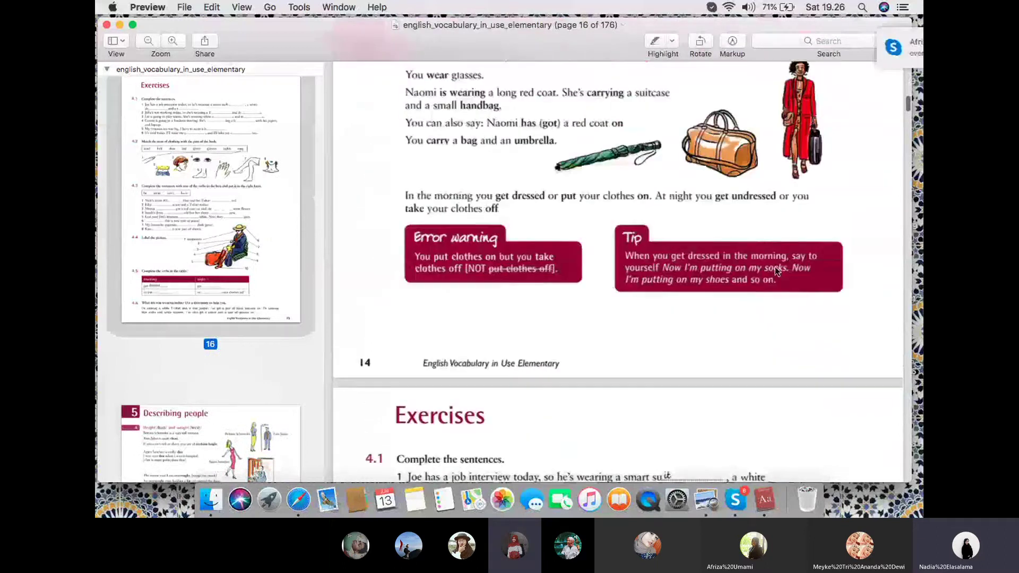
pyautogui.scroll(2, 776, 271)
pyautogui.scroll(3, 776, 271)
pyautogui.scroll(2, 776, 271)
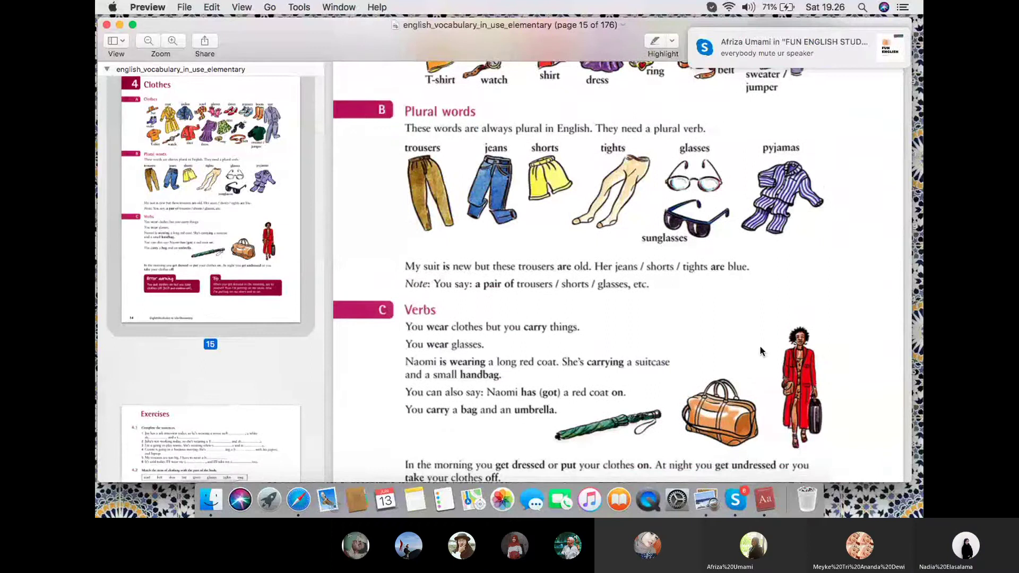
pyautogui.scroll(1, 760, 350)
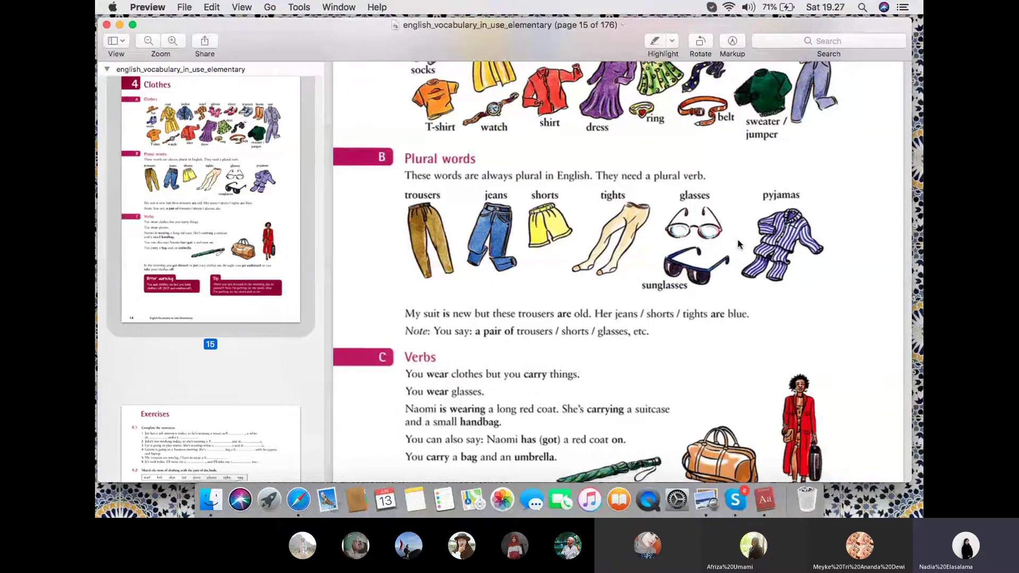
pyautogui.scroll(2, 696, 176)
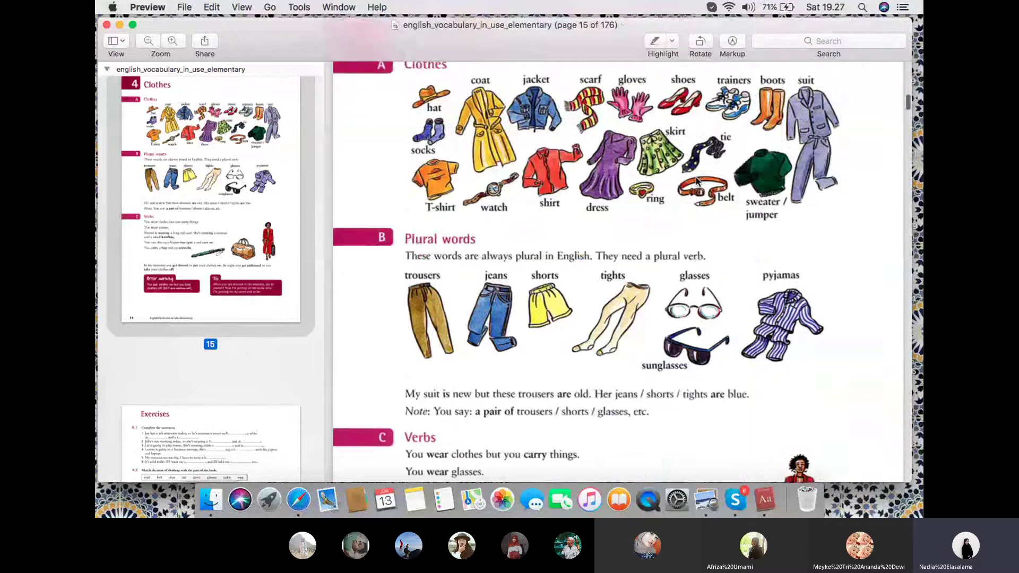
pyautogui.scroll(5, 696, 176)
pyautogui.scroll(-1, 696, 178)
pyautogui.scroll(-5, 696, 179)
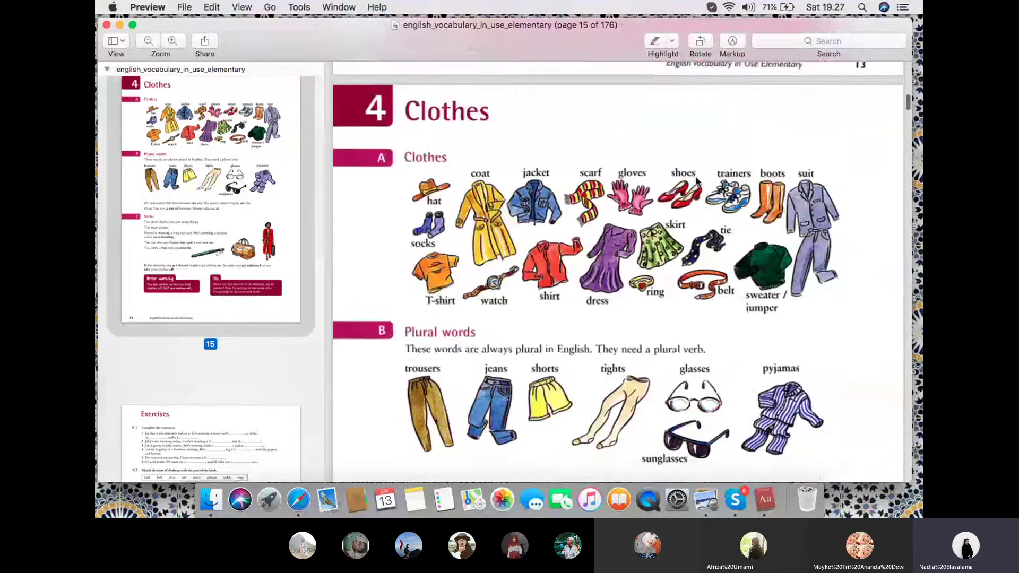
pyautogui.scroll(-1, 696, 181)
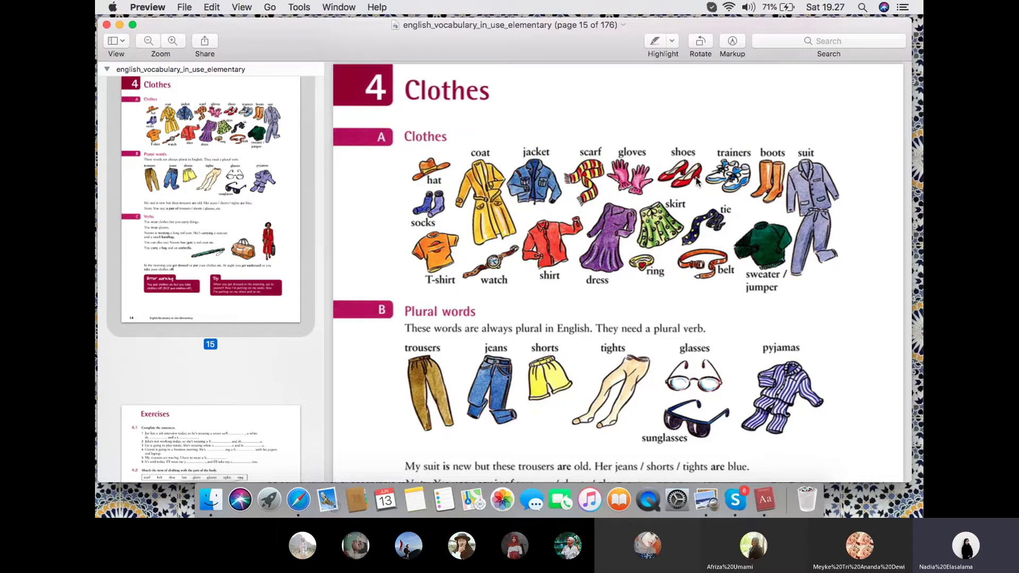
# - Bring Safari forward and switch to the 'Diversity Steps At Forever 21' page
pyautogui.click(298, 499)
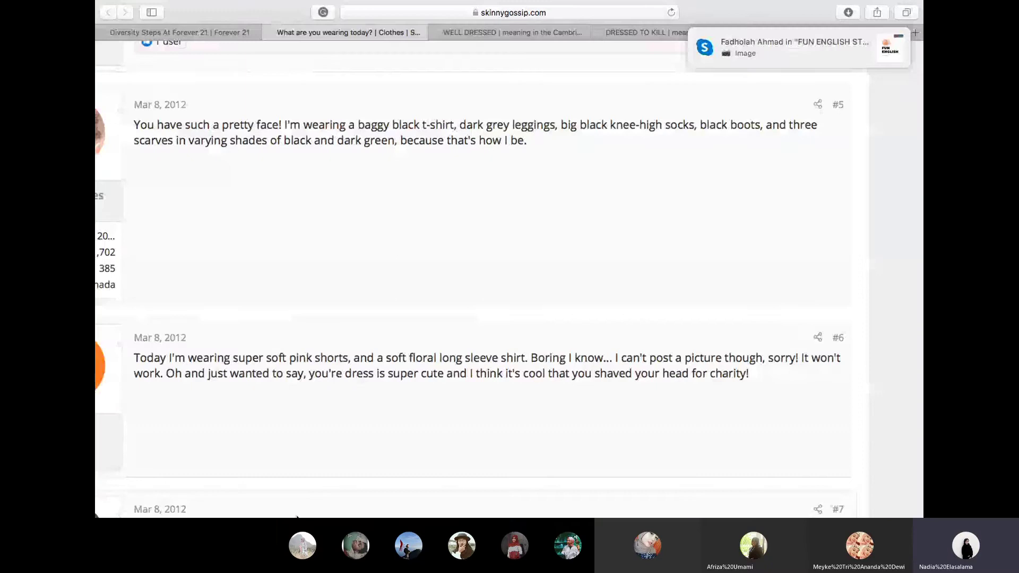
pyautogui.click(197, 32)
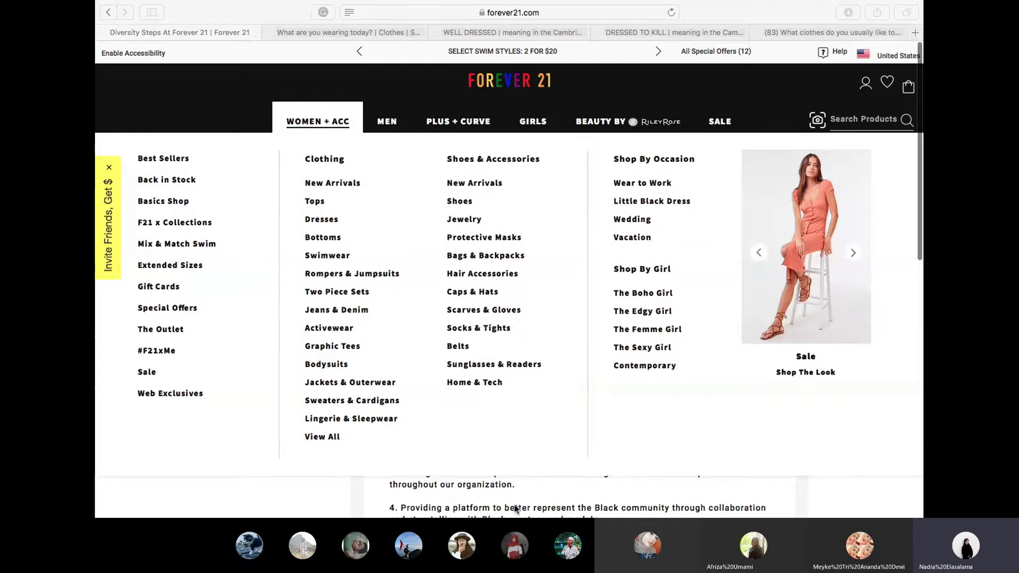
# - Show Launchpad, then return to the textbook's Clothes page in Preview
pyautogui.press('F4')
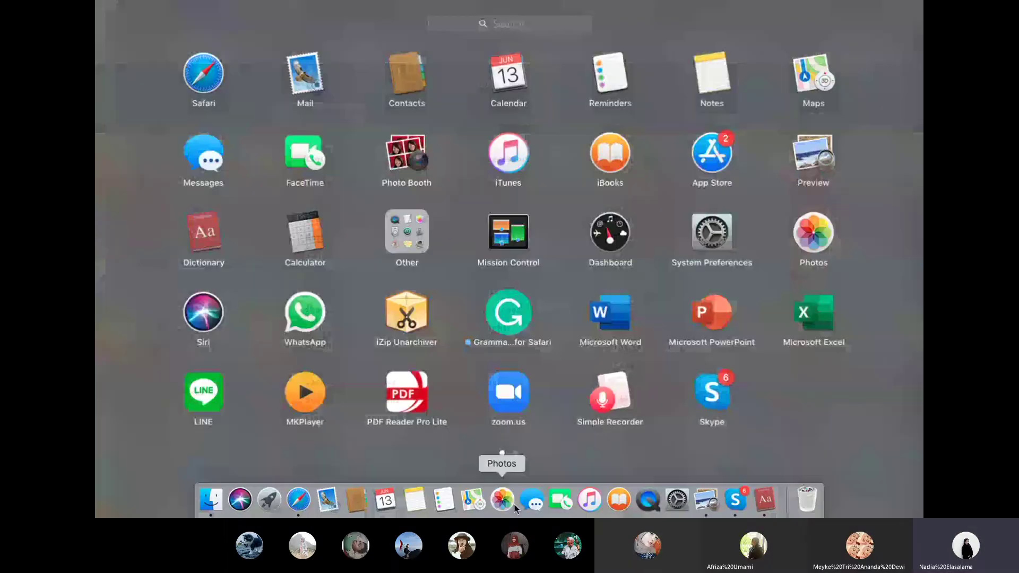
pyautogui.click(714, 506)
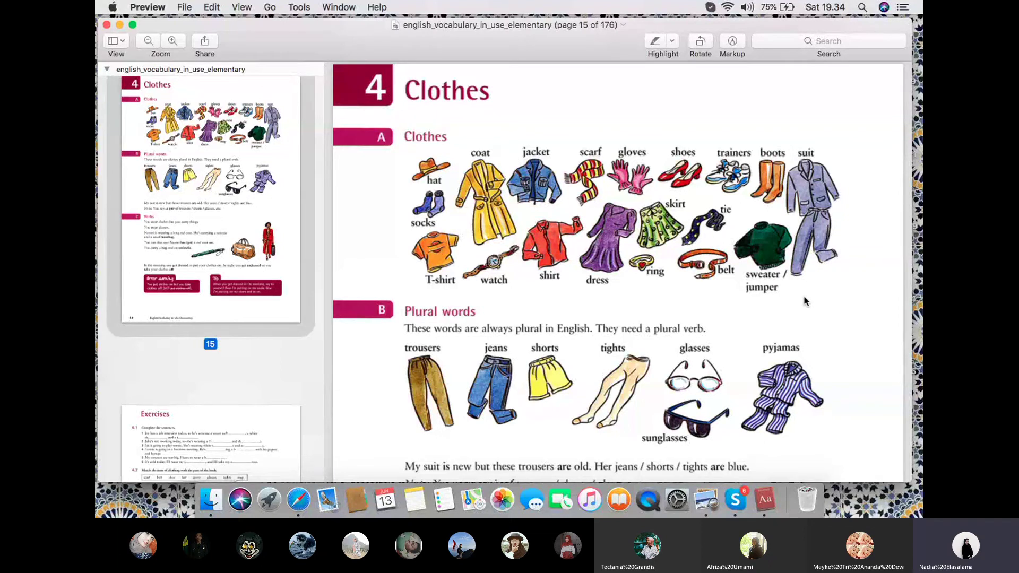
pyautogui.scroll(-1, 563, 195)
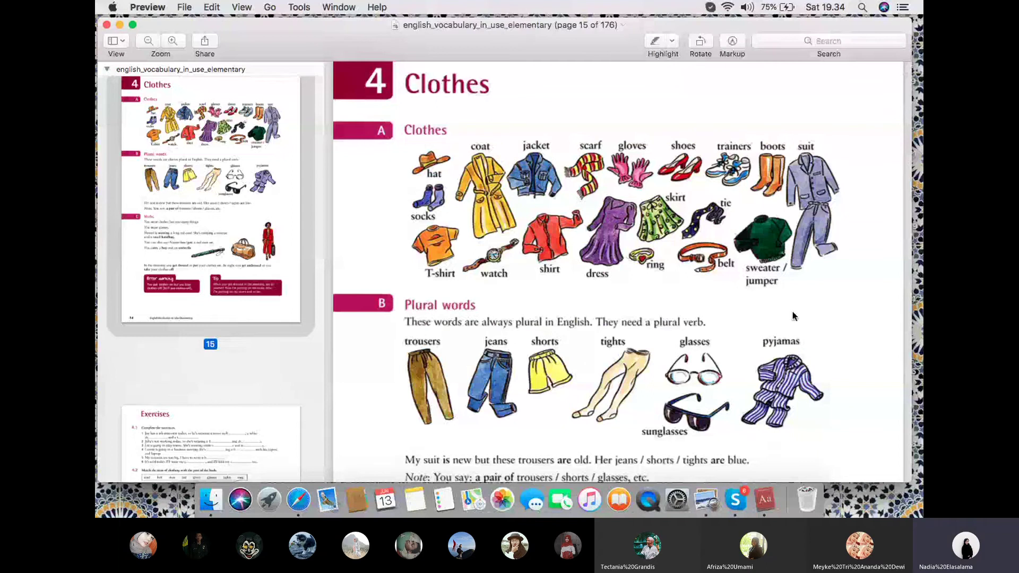
pyautogui.scroll(-3, 880, 348)
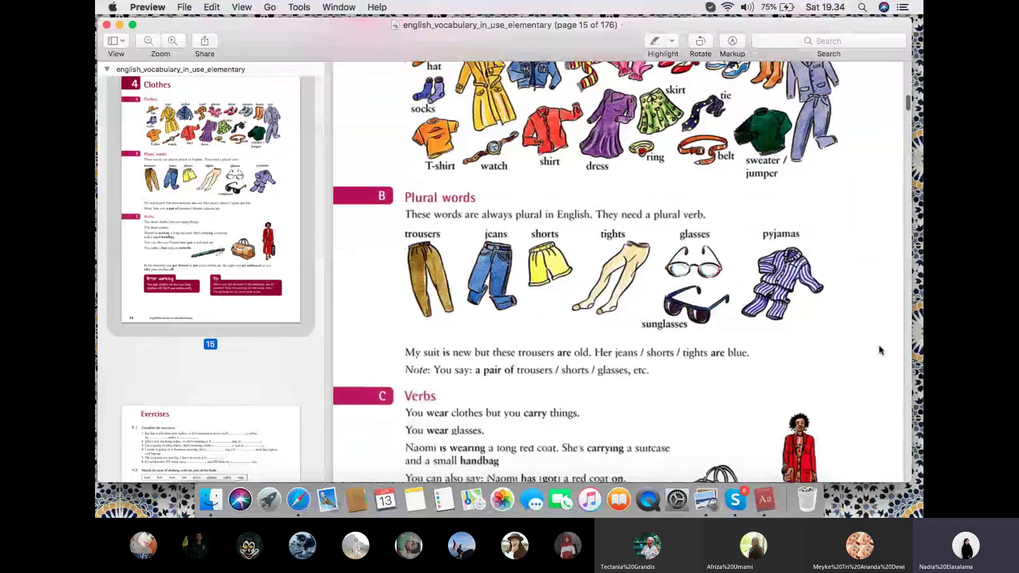
pyautogui.scroll(1, 880, 347)
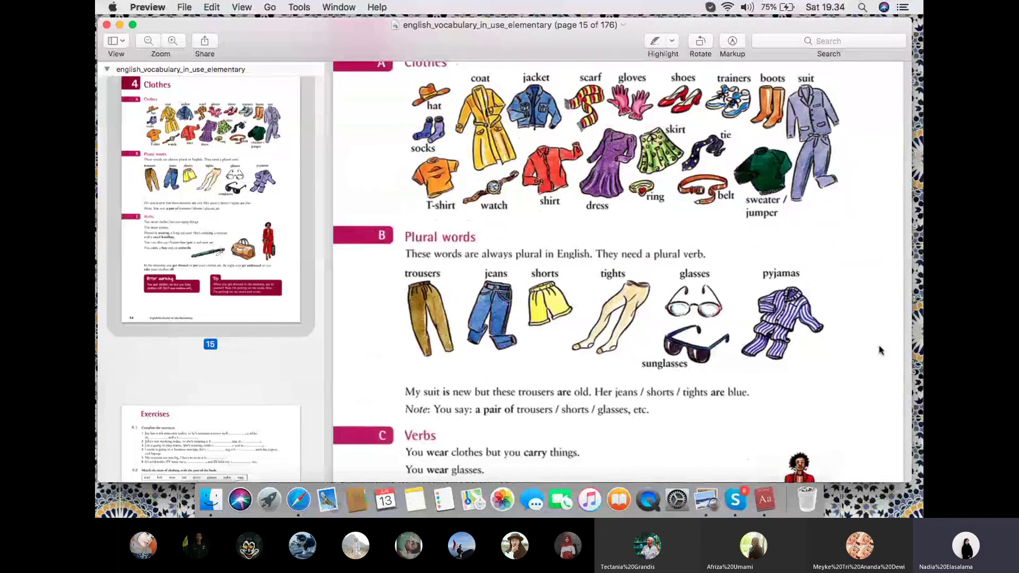